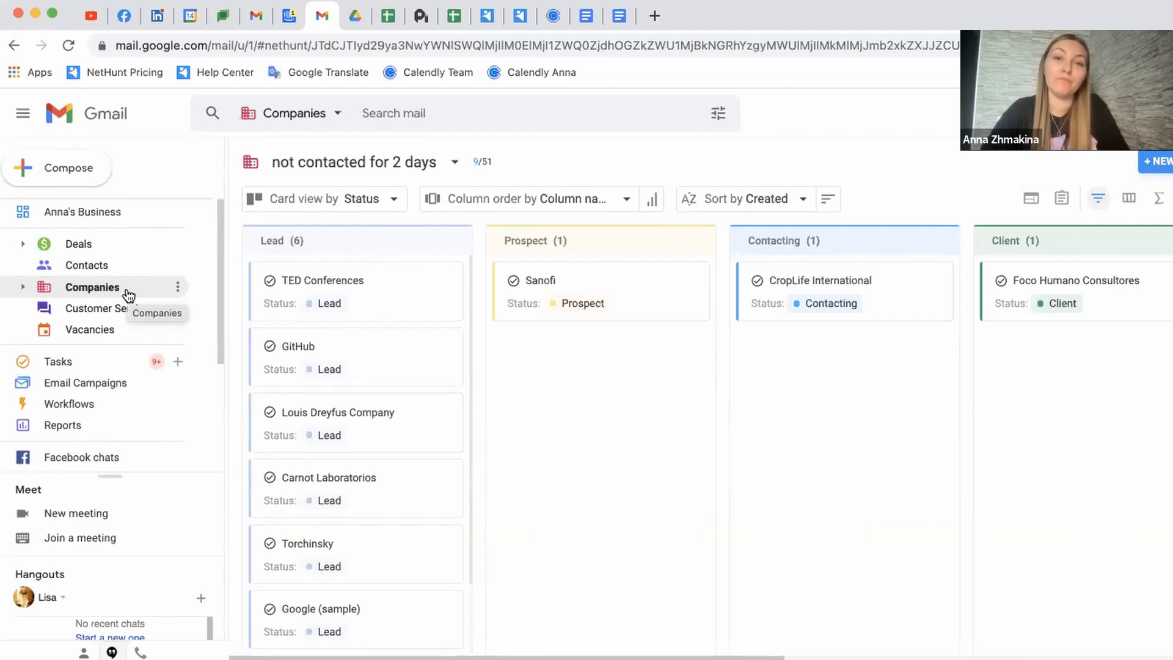
Open the Companies list, check StartupMexico's Reason options, and return to All Companies
left_click(128, 296)
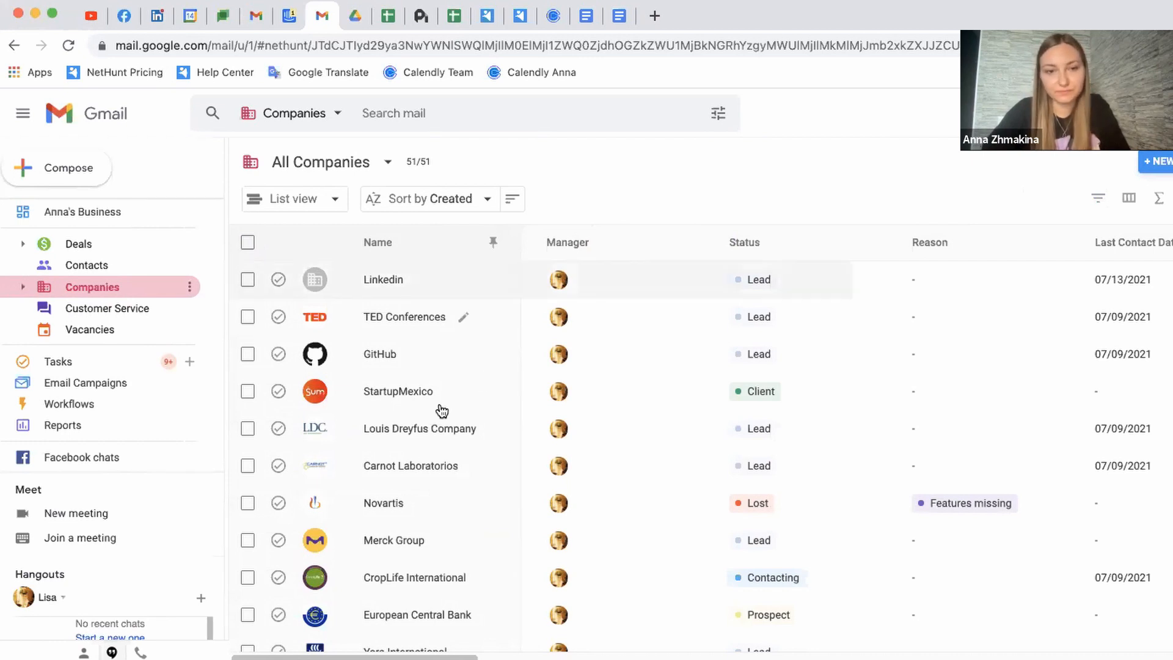
left_click(389, 395)
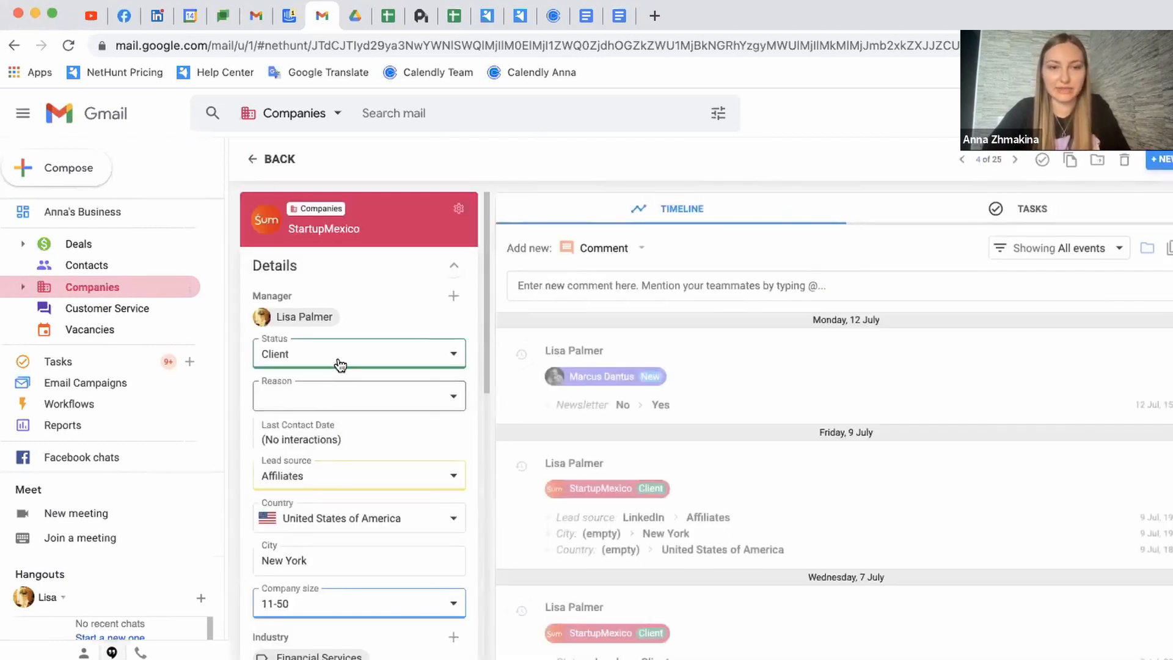
left_click(424, 408)
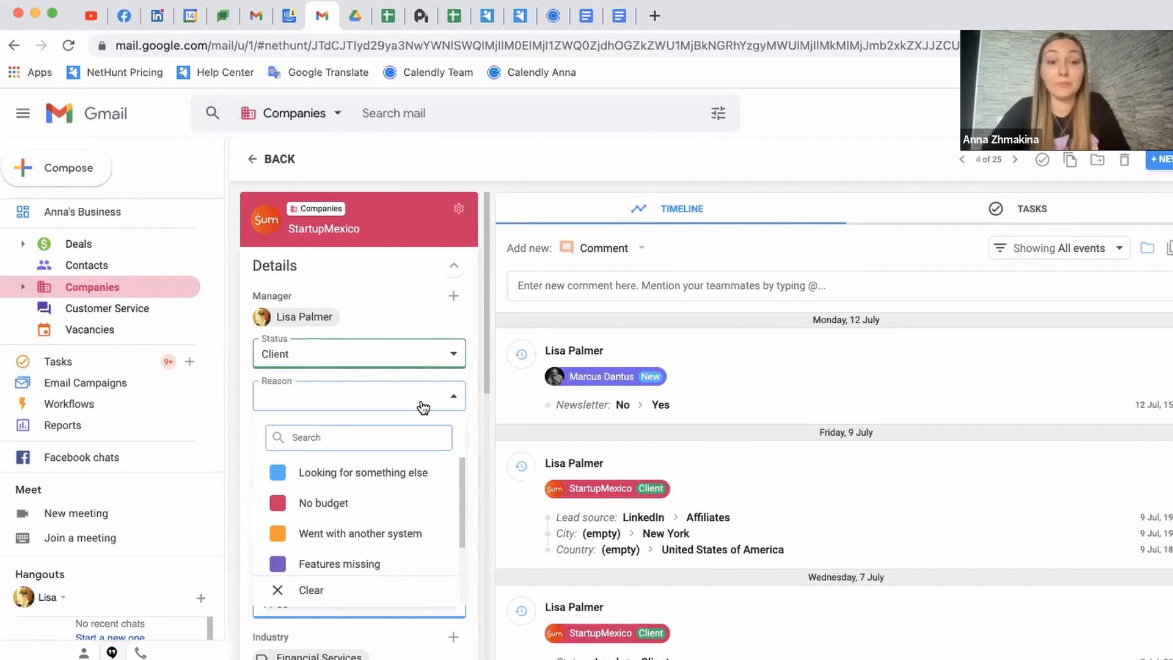
left_click(271, 161)
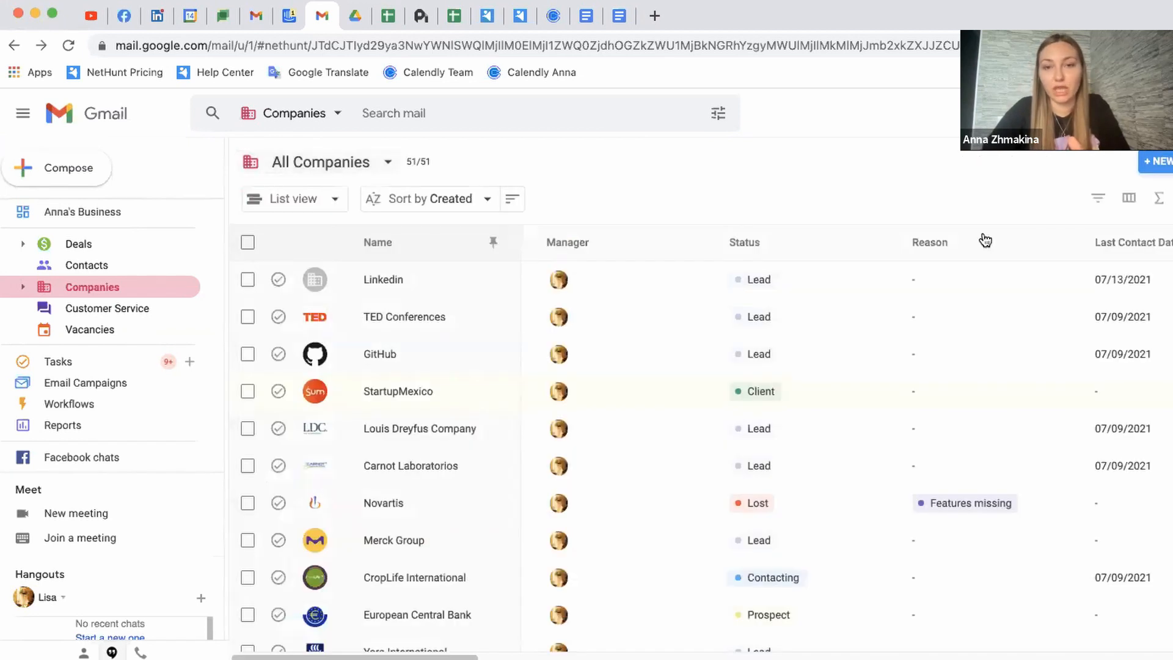
Add a companies filter condition: Status is Lost
left_click(1102, 203)
left_click(1023, 255)
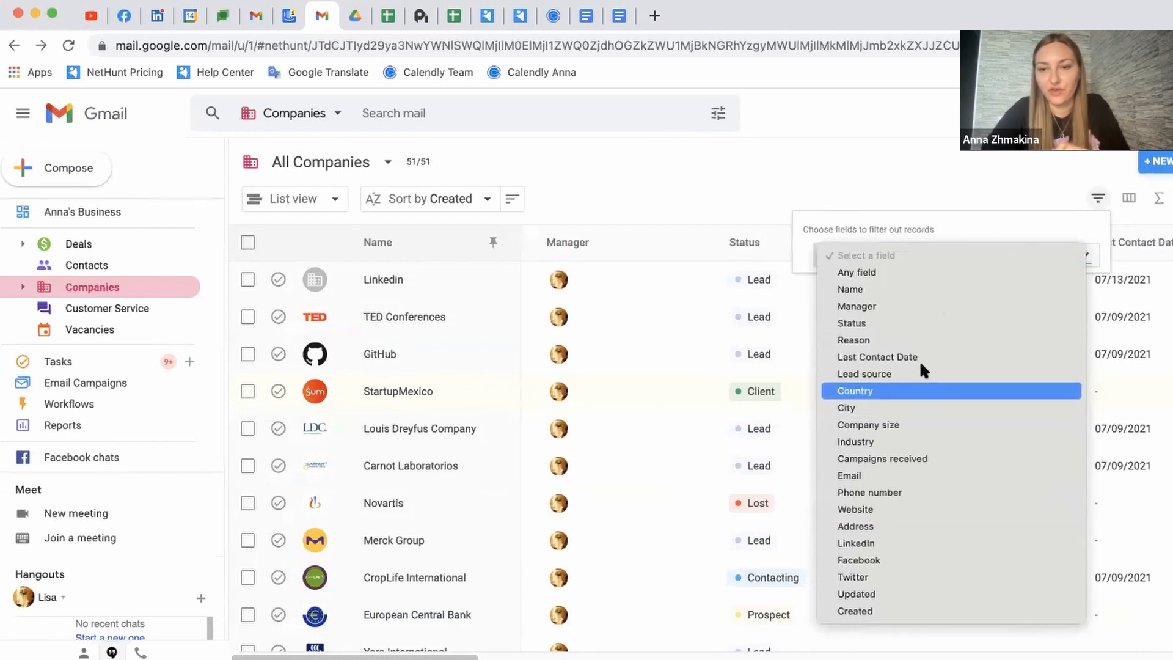
left_click(914, 323)
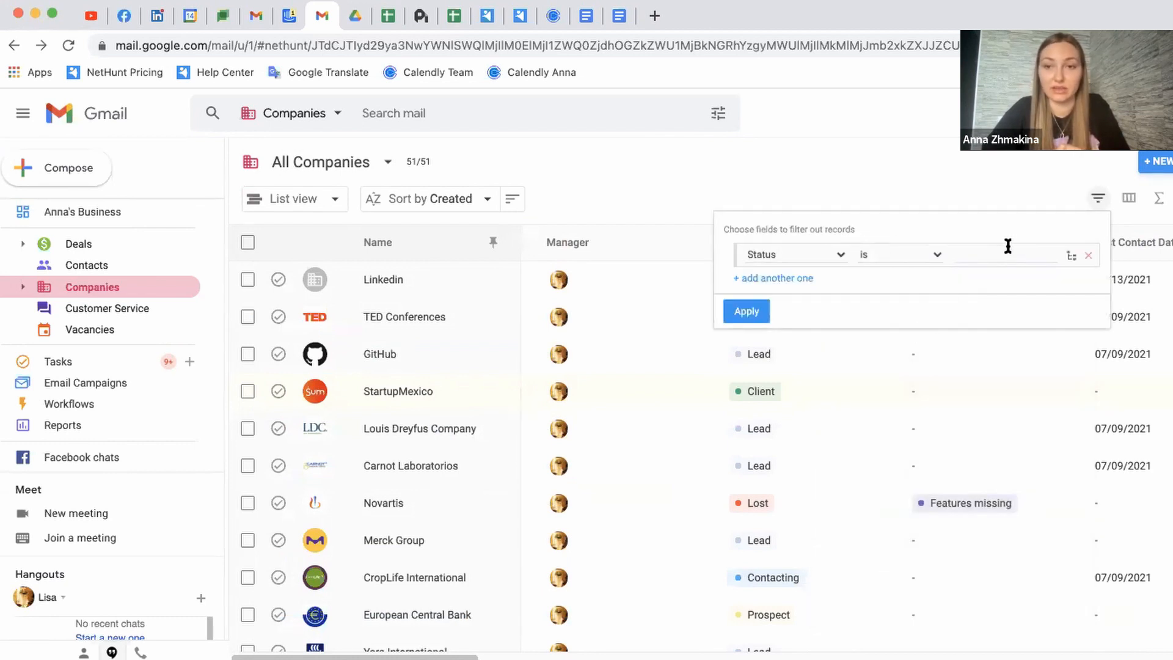
left_click(1004, 254)
left_click(999, 411)
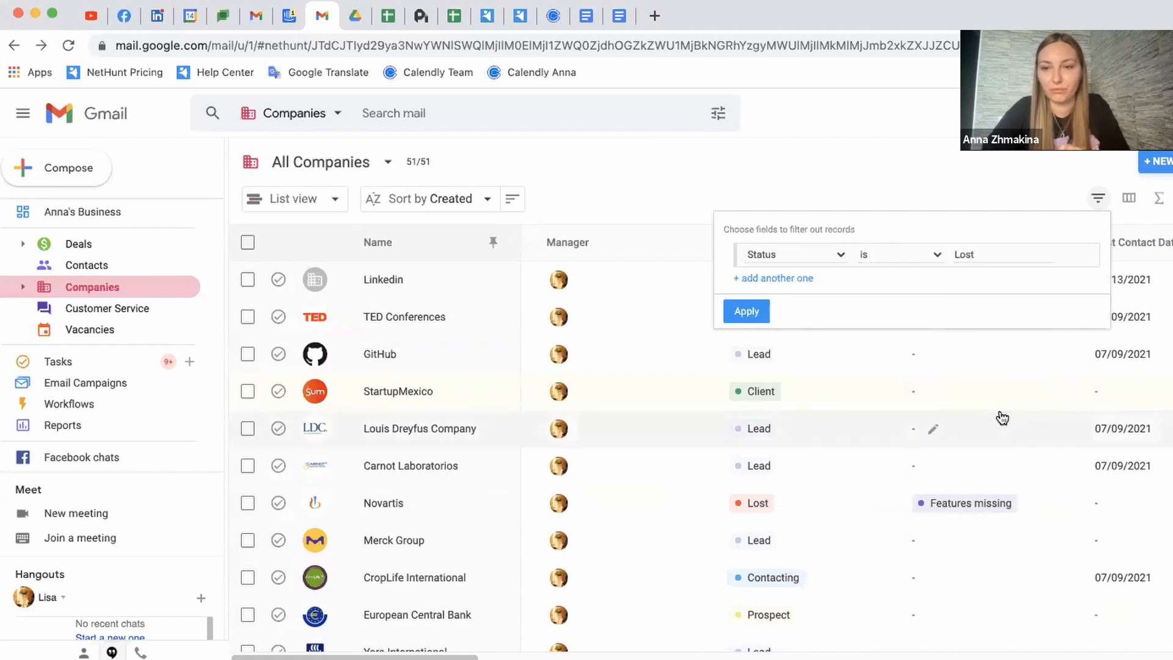
Add a second condition, Reason is Features missing, and apply the filters
left_click(811, 281)
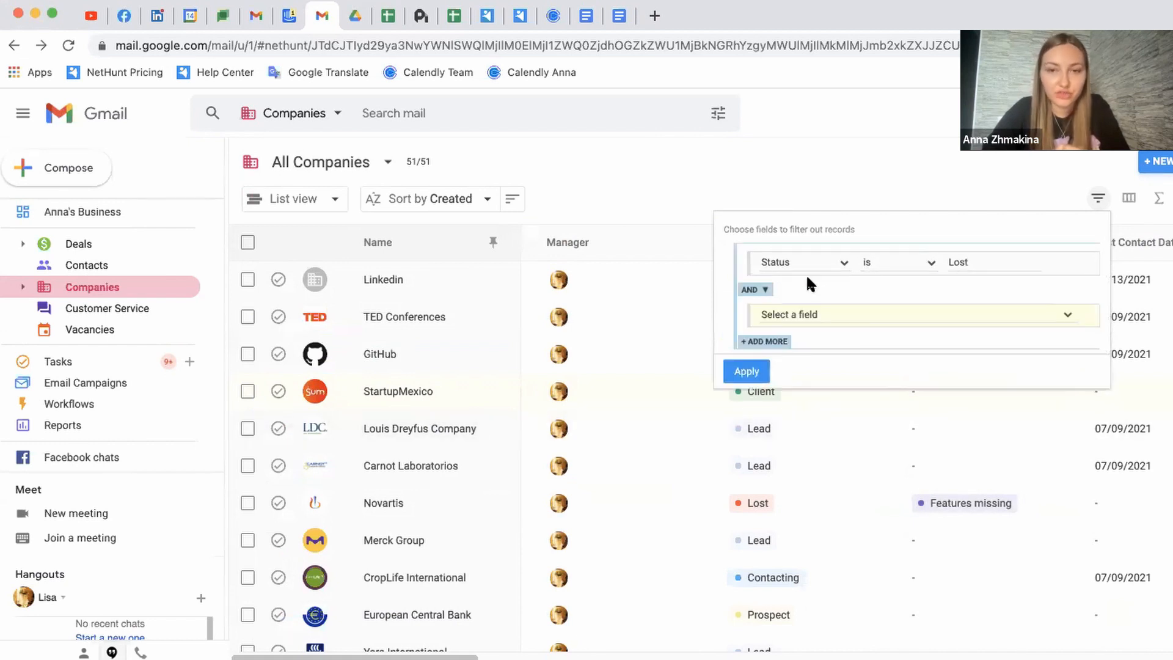
left_click(837, 311)
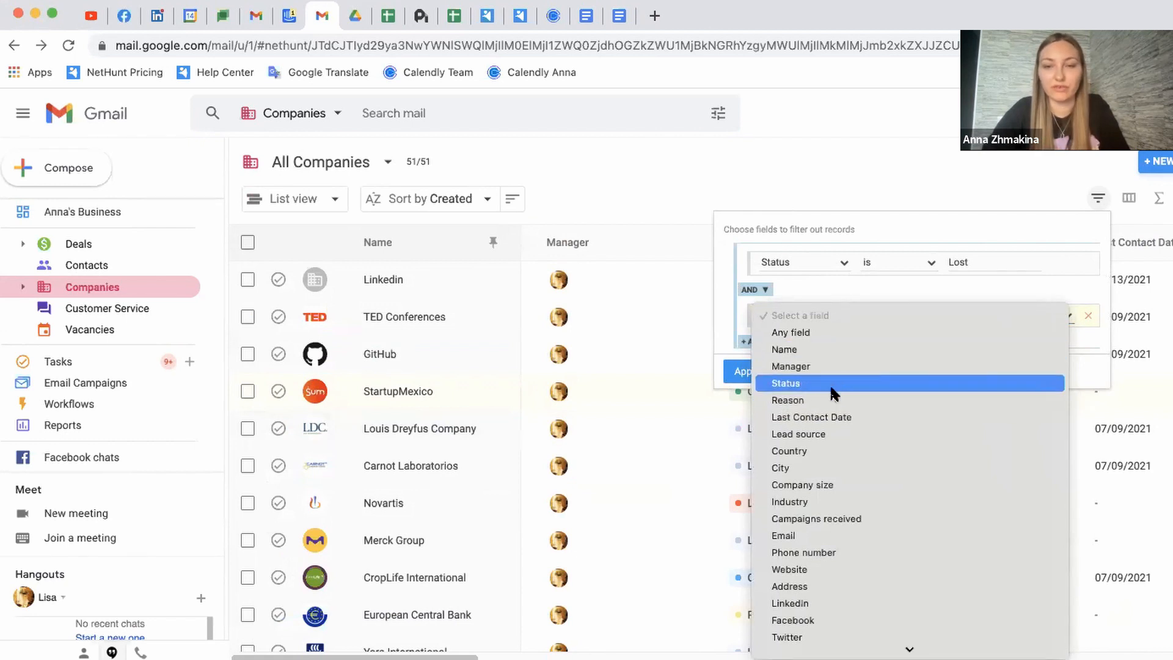
left_click(832, 400)
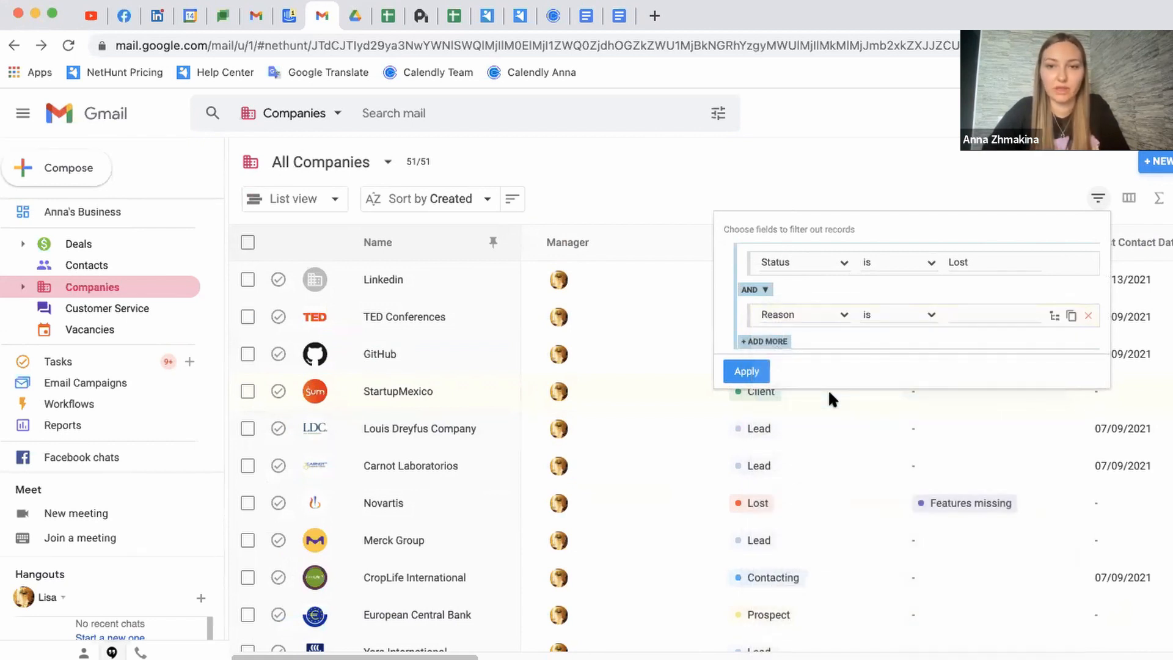
left_click(972, 313)
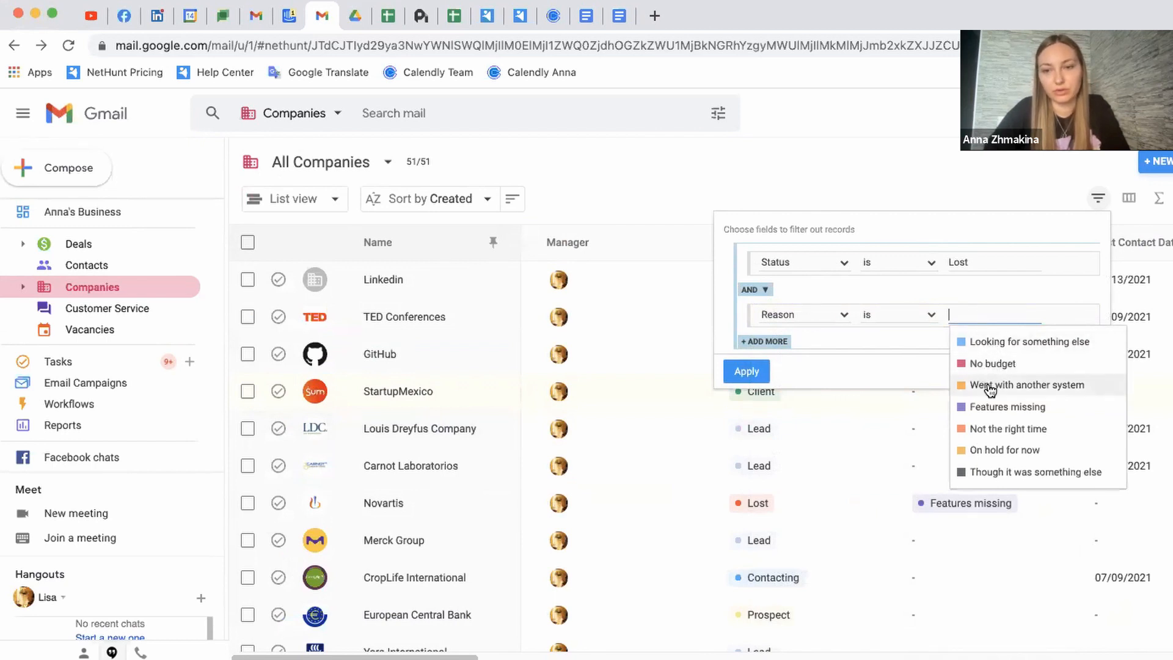
left_click(992, 408)
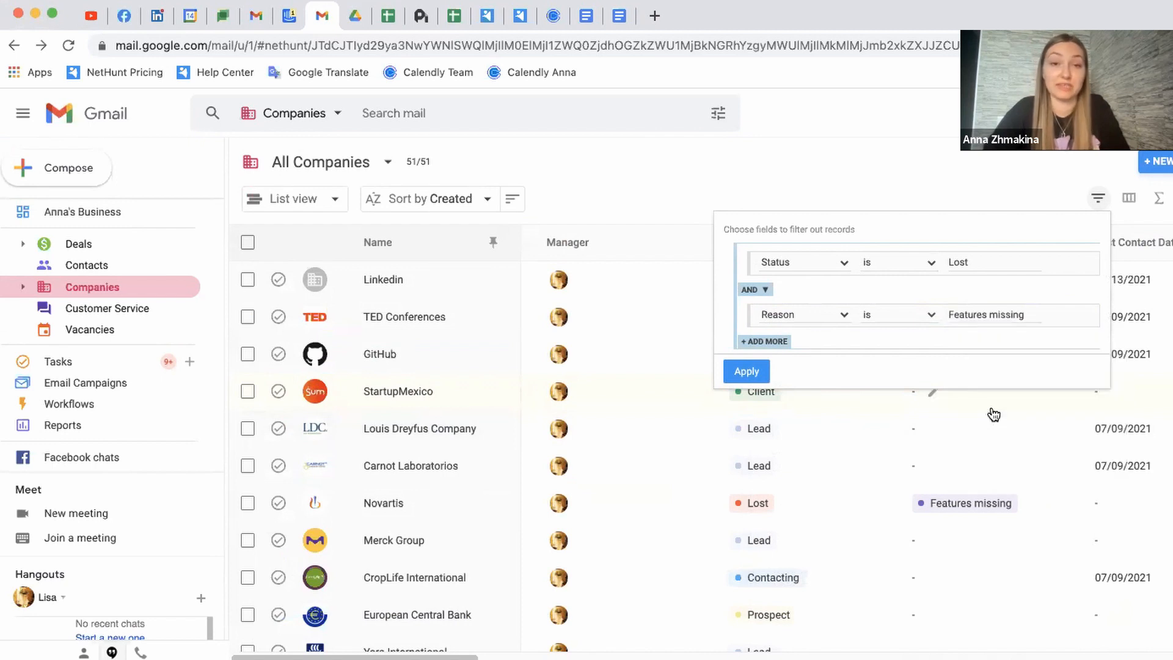
left_click(746, 372)
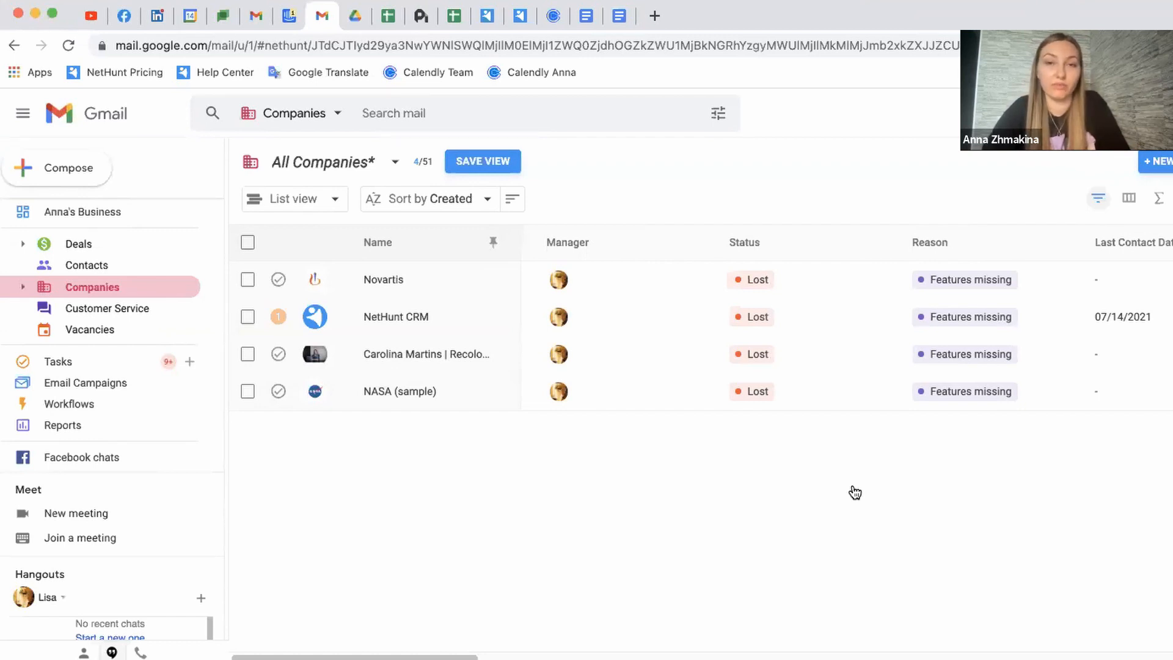
Show companies as cards grouped monthly by Last Contact Date, moving Novartis into Jul 2021
left_click(336, 200)
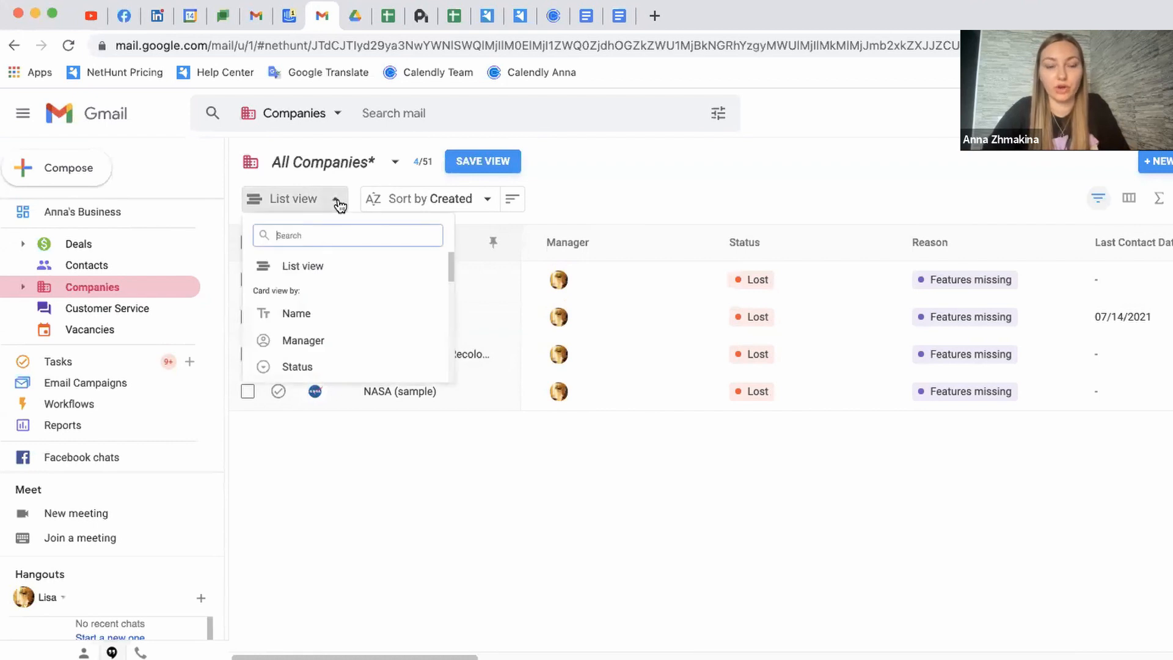
scroll(354, 346, "down", 3)
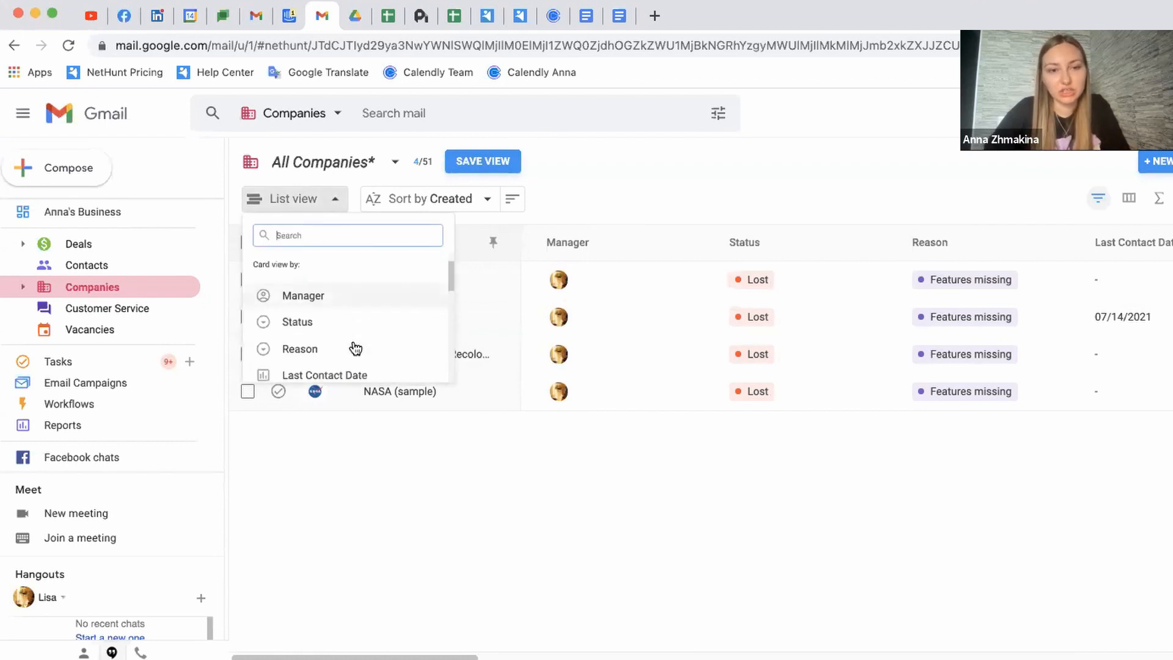
scroll(355, 347, "down", 1)
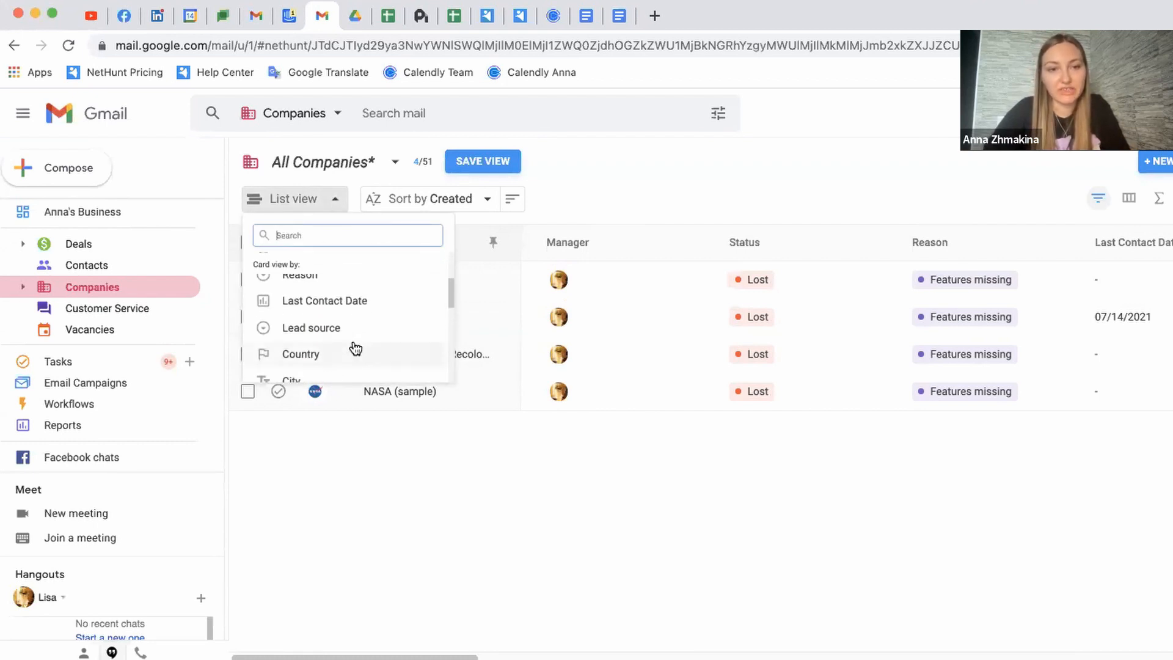
left_click(365, 301)
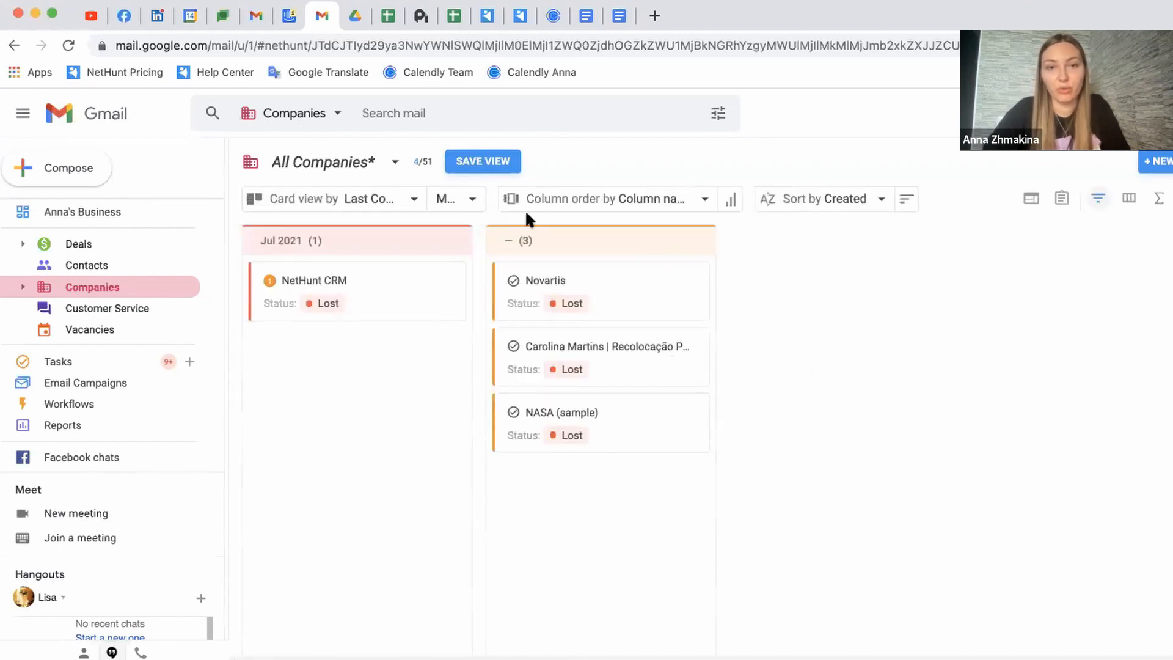
left_click(458, 203)
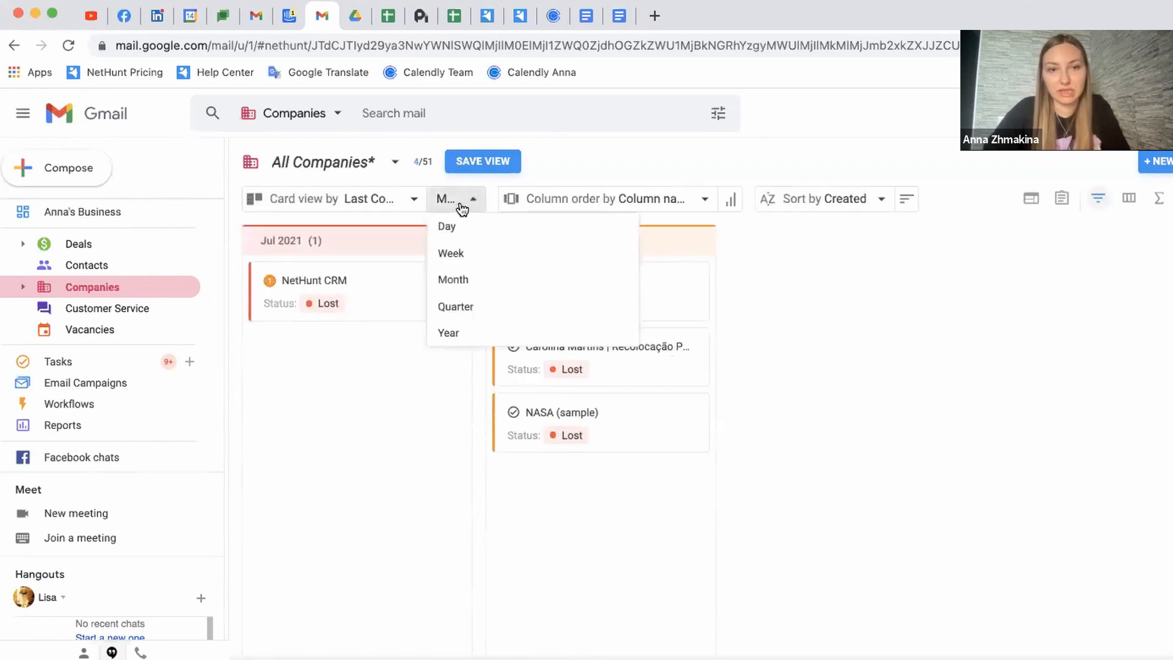
left_click(477, 287)
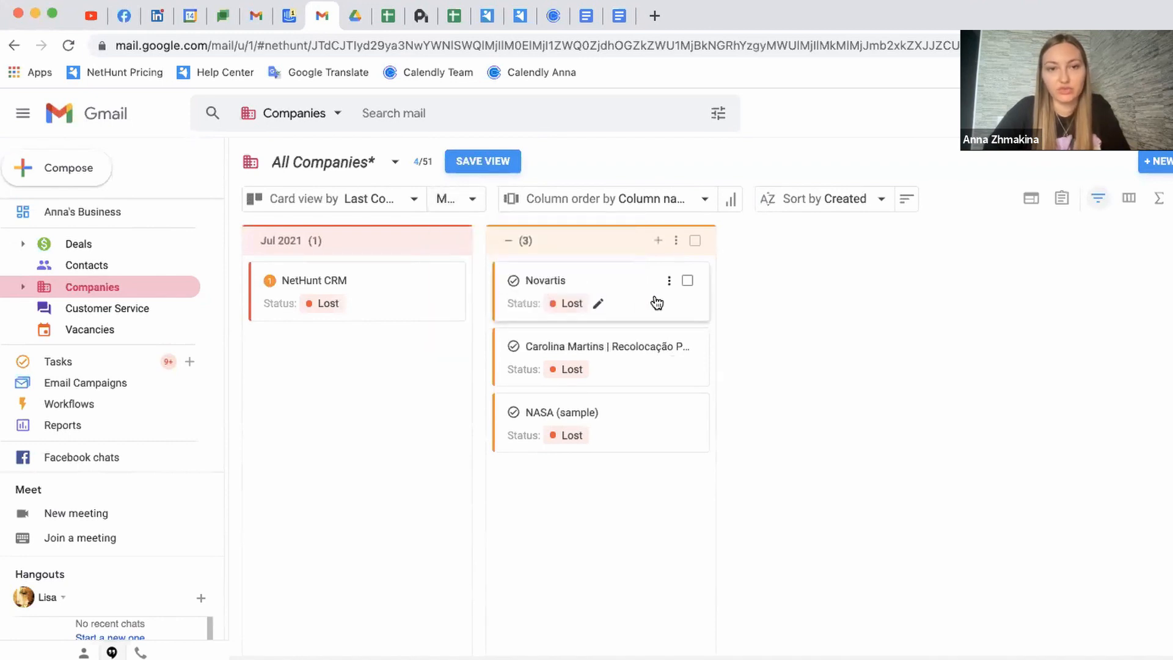
left_click_drag(593, 283, 296, 390)
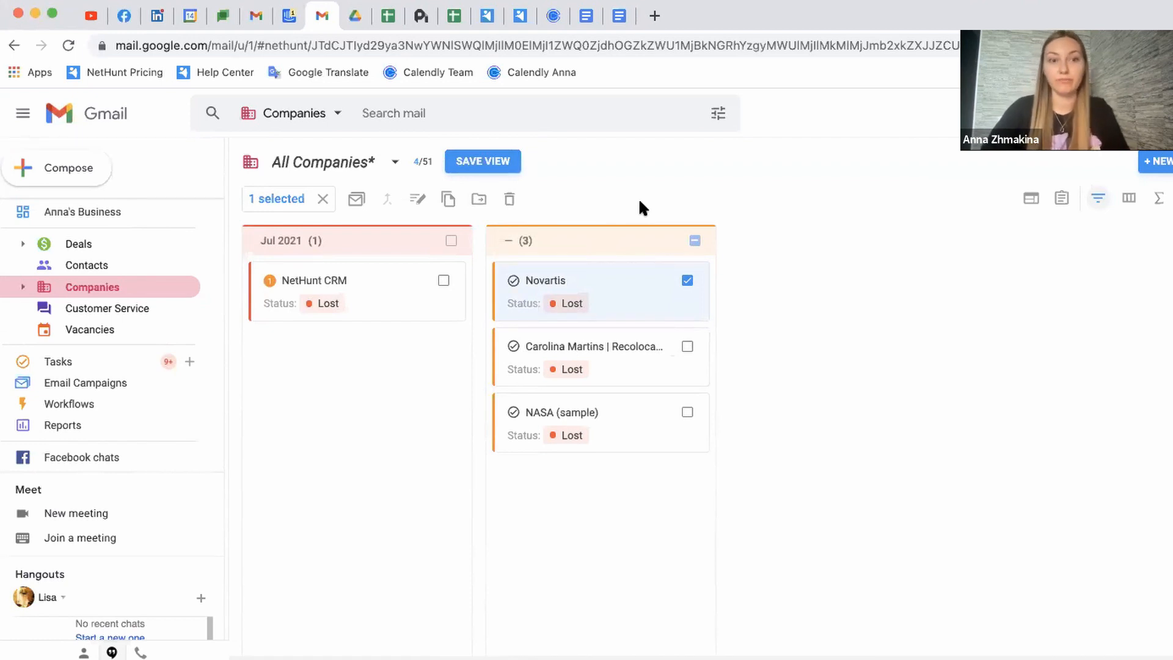
Clear the card selection and regroup the cards by Created date
left_click(323, 199)
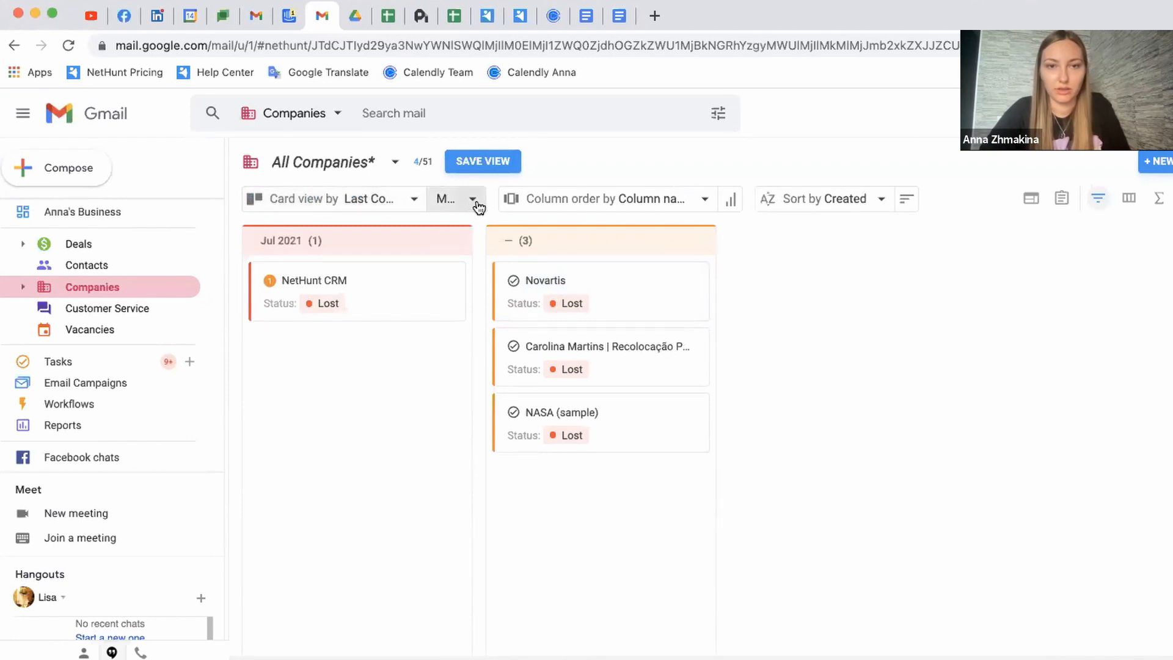
left_click(412, 200)
scroll(379, 332, "down", 3)
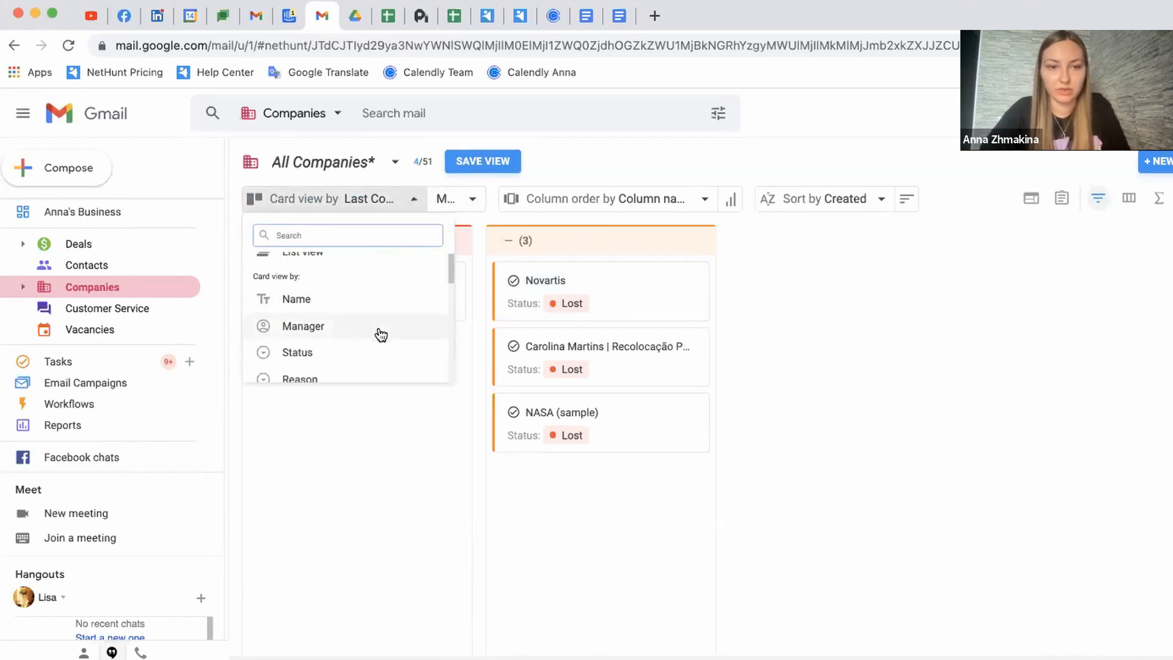
scroll(379, 332, "down", 5)
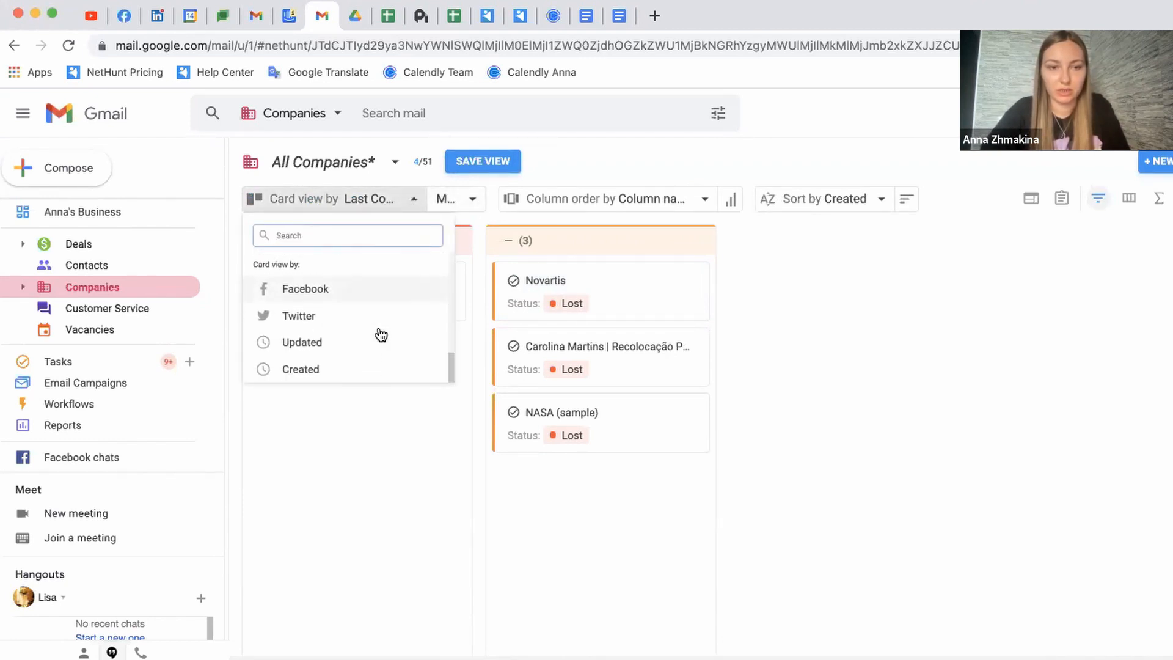
left_click(335, 377)
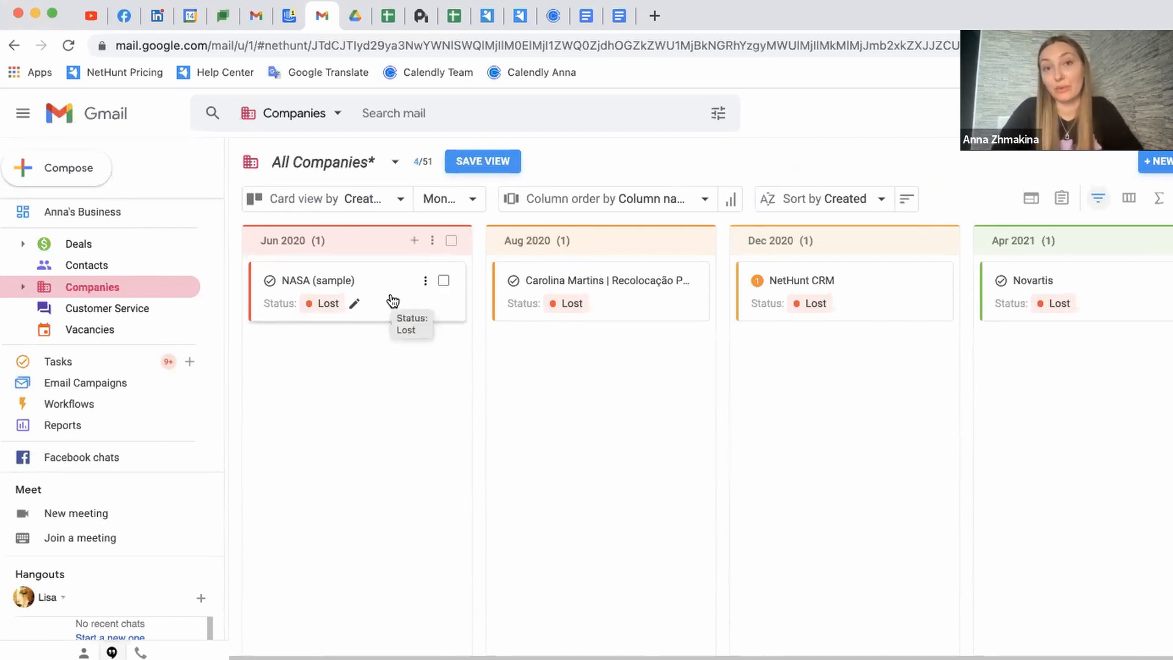
Save the board as view 'reason - no feature' visible to Everybody, then check the Companies views
left_click(494, 165)
type("reason - no")
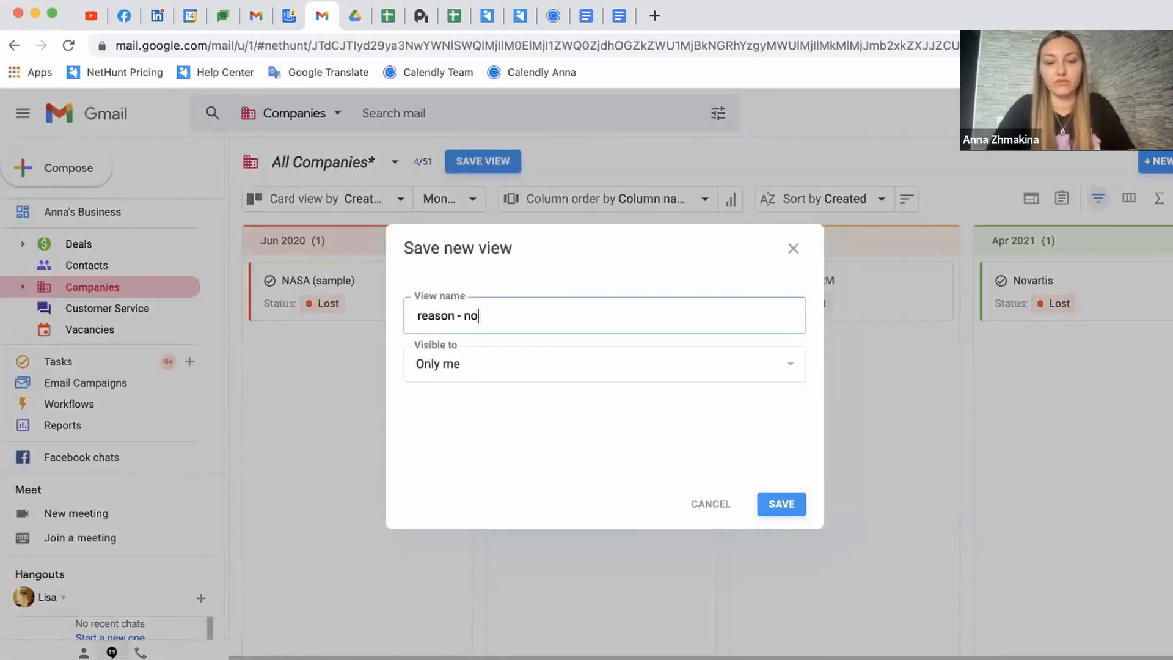
type(" feature")
left_click(541, 369)
left_click(540, 404)
left_click(778, 505)
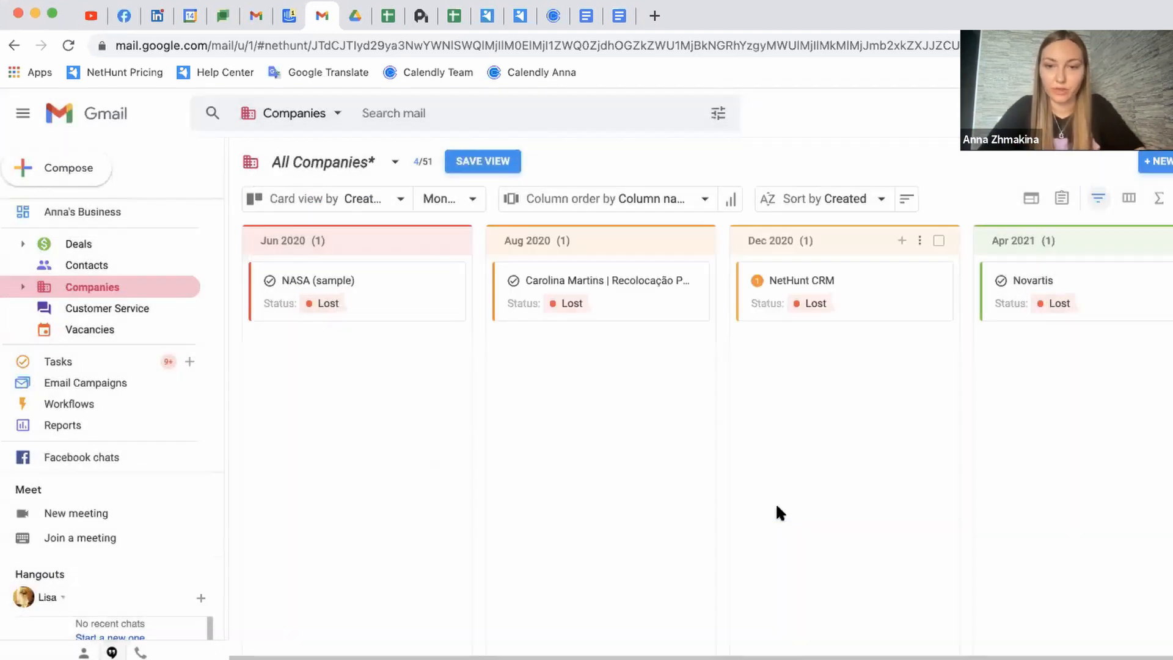
left_click(22, 286)
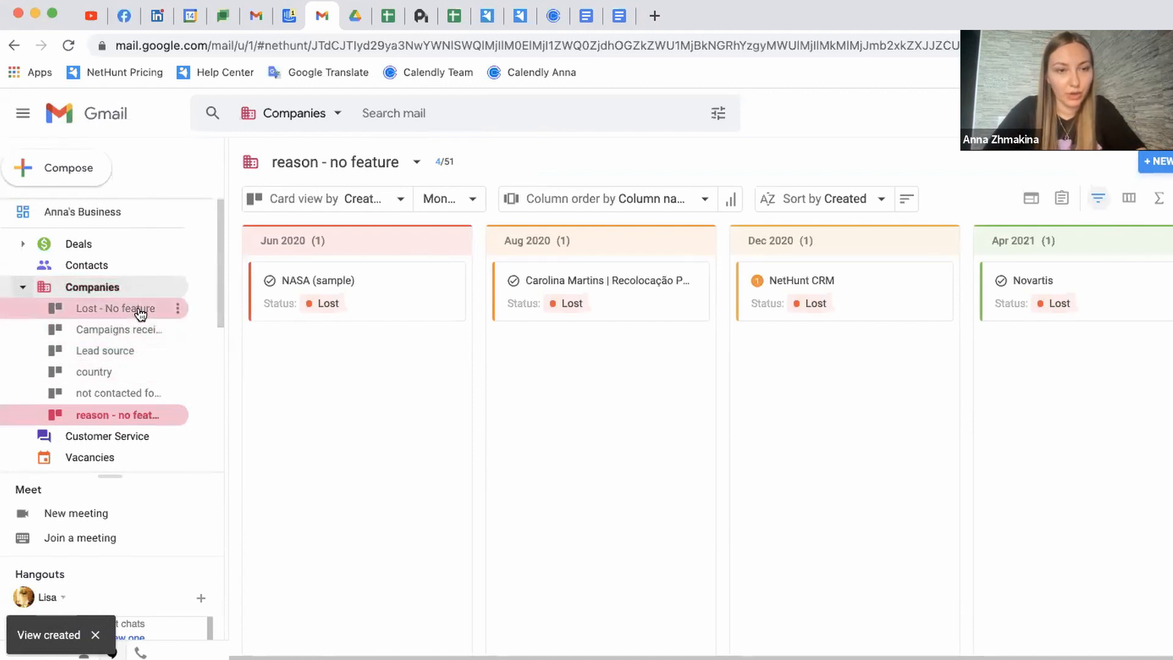
left_click(23, 286)
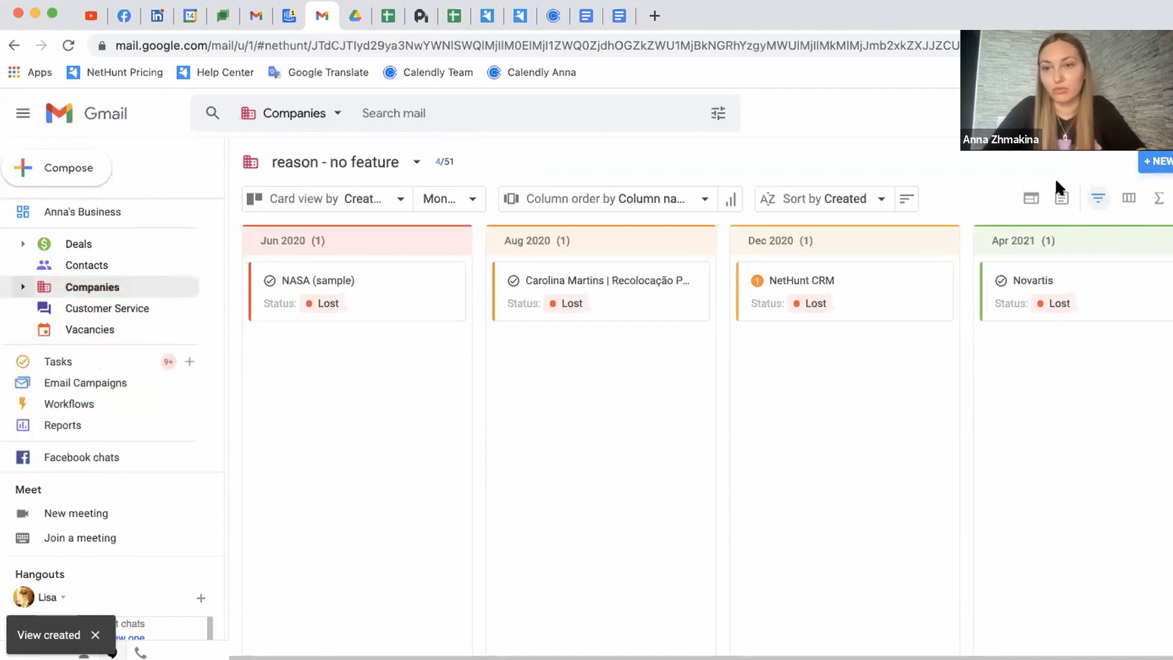
Replace the Reason filter value Features missing with No budget and apply the filters
left_click(1099, 200)
mouse_move(990, 309)
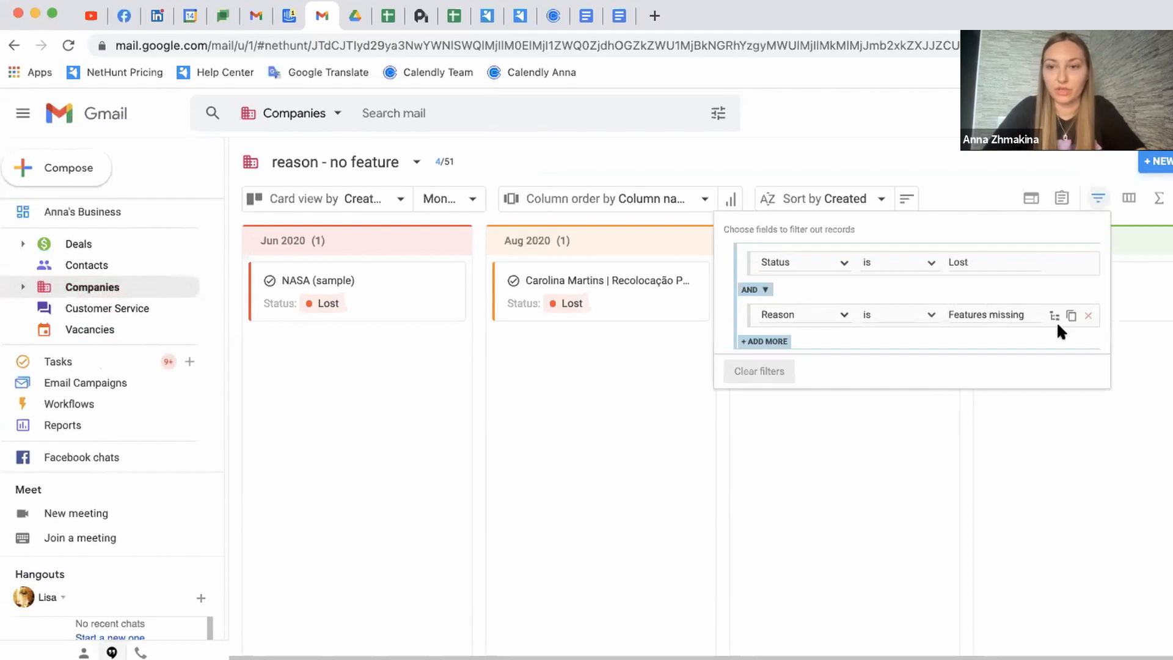
left_click(1030, 315)
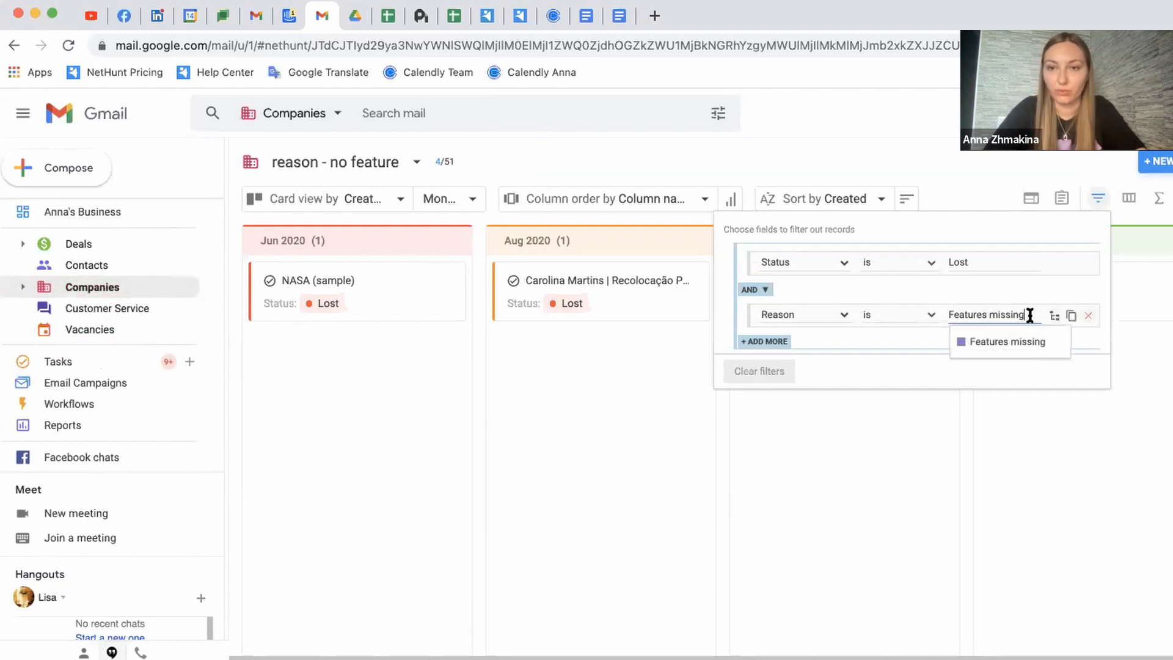
key("BackSpace")
key("BackSpace")
key("BackSpace")
key("BackSpace")
key("BackSpace")
key("BackSpace")
key("BackSpace")
key("BackSpace")
key("BackSpace")
key("BackSpace")
key("BackSpace")
key("BackSpace")
key("BackSpace")
key("BackSpace")
key("BackSpace")
key("BackSpace")
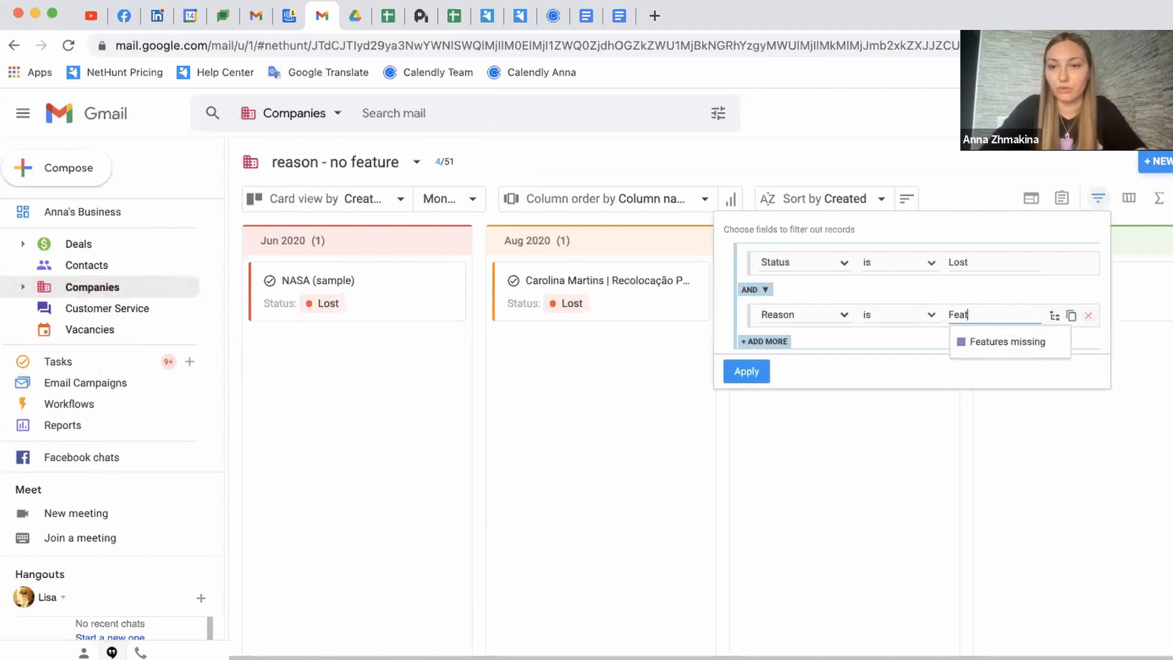
left_click(1042, 365)
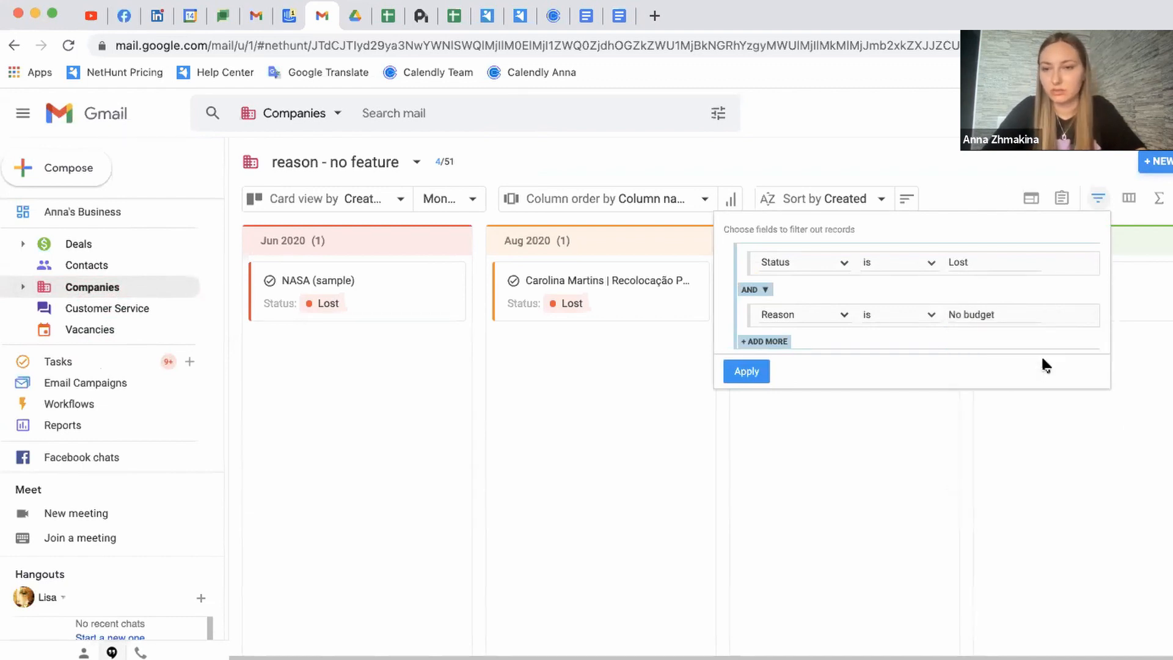
left_click(758, 374)
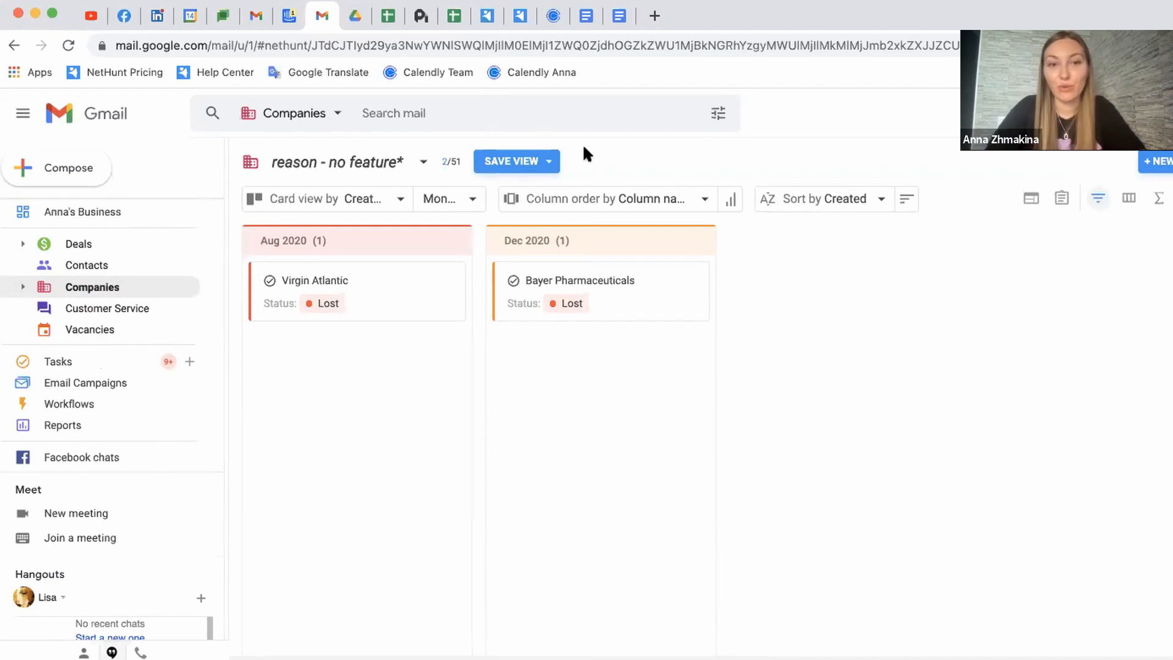
Save as a new view 'reason - budget' with visibility set to Everybody
left_click(543, 162)
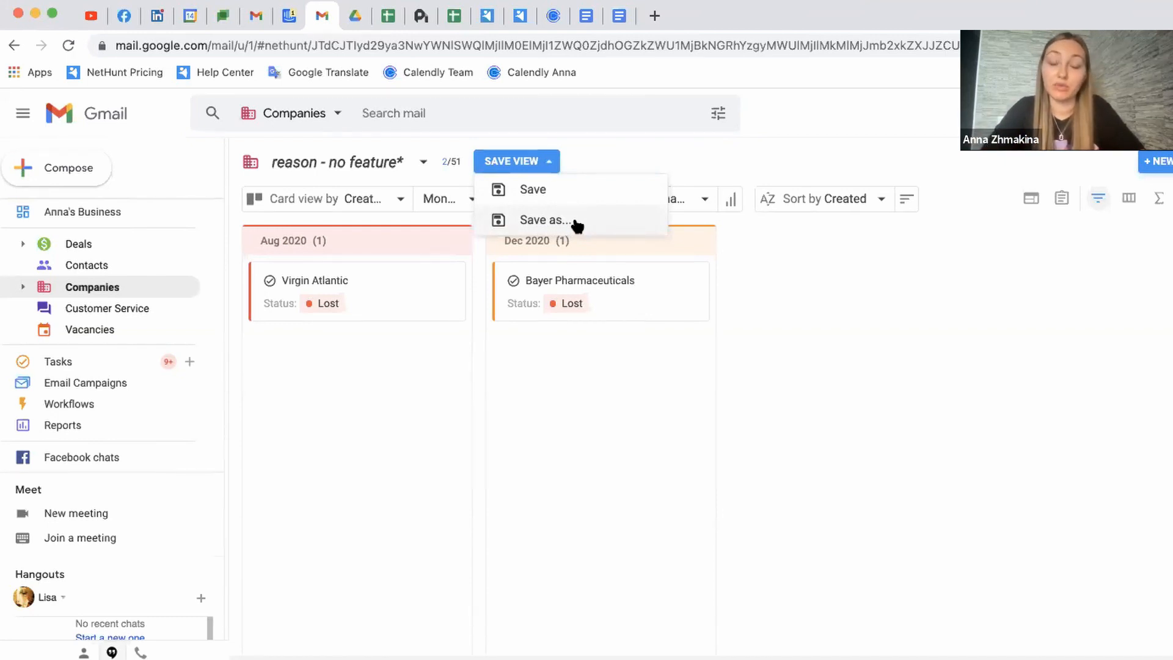
left_click(550, 221)
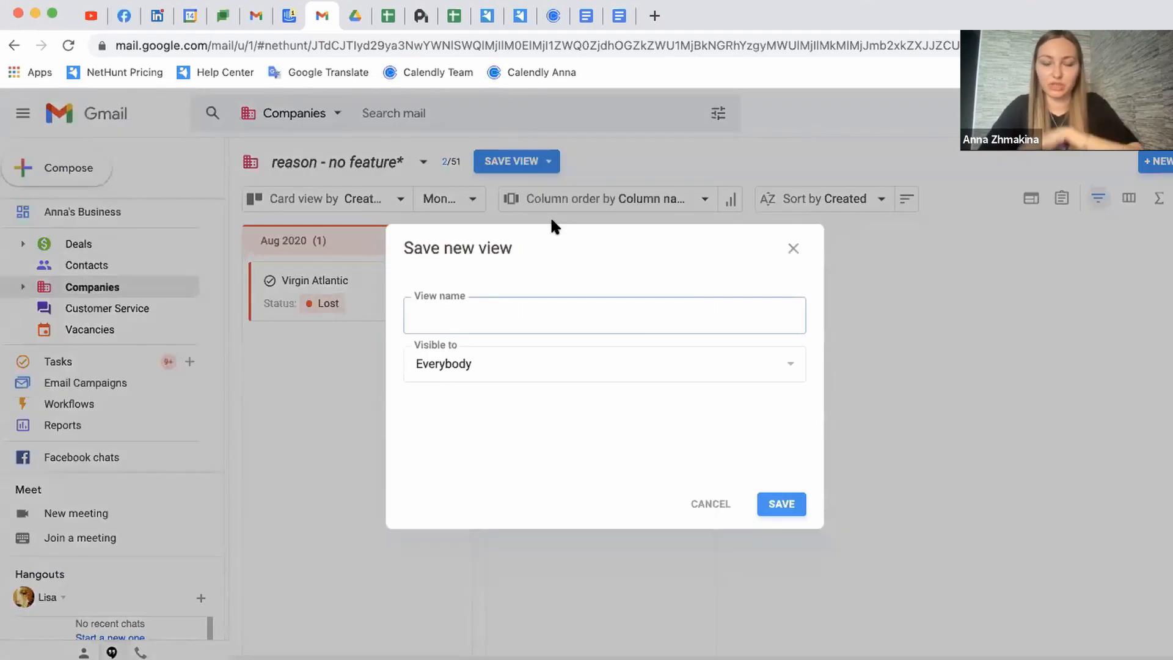
type("reason - budget")
left_click(643, 369)
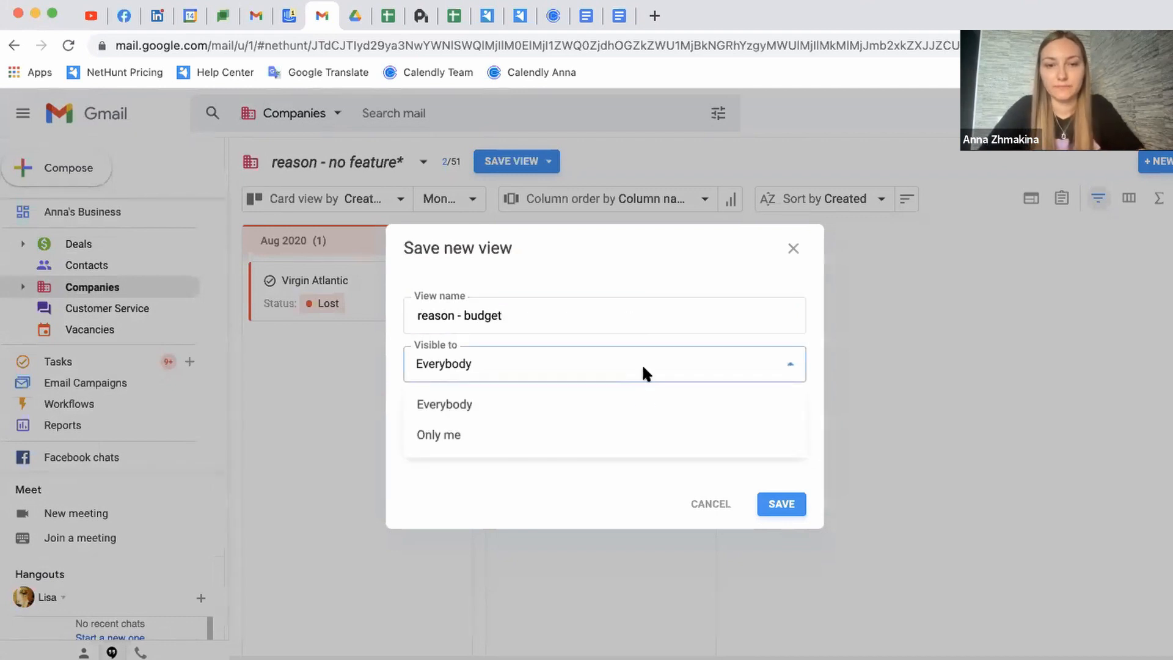
left_click(637, 431)
left_click(643, 375)
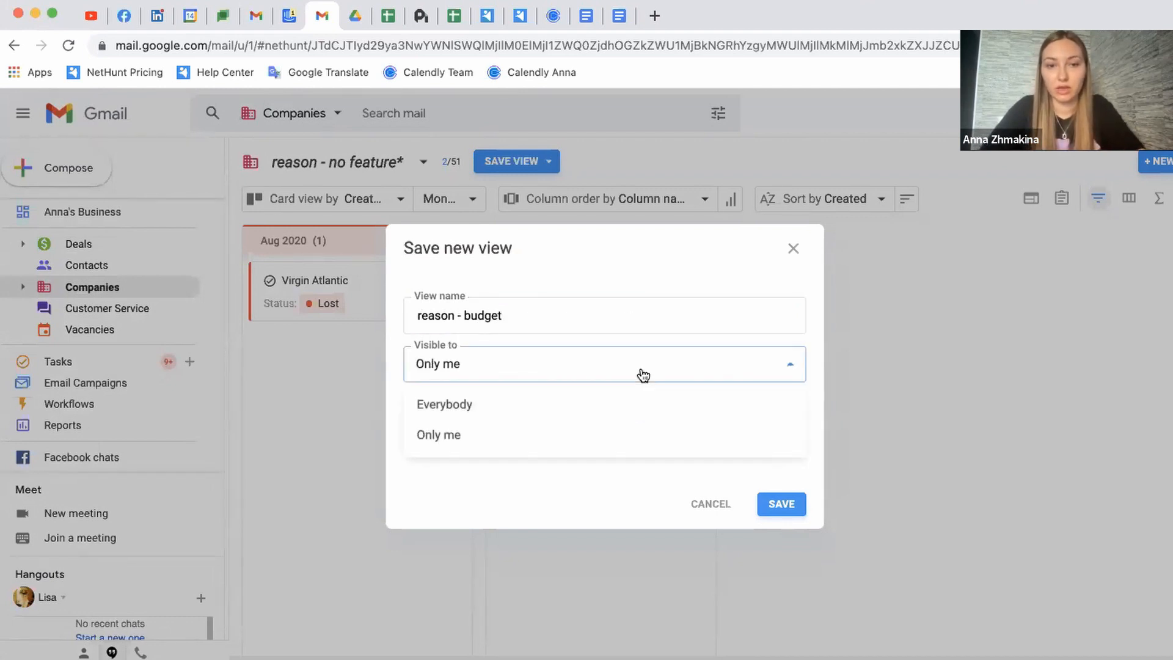
left_click(642, 403)
left_click(773, 505)
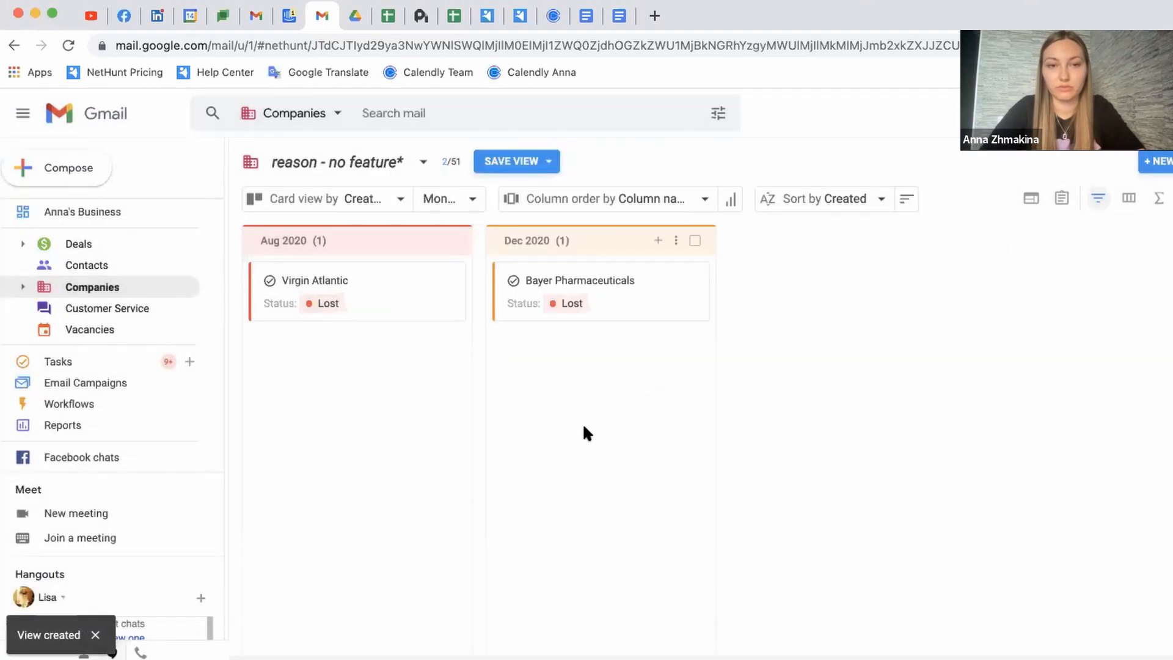
Select the Aug 2020 and Dec 2020 companies, open then close email campaign setup, and deselect them
left_click(451, 240)
left_click(694, 240)
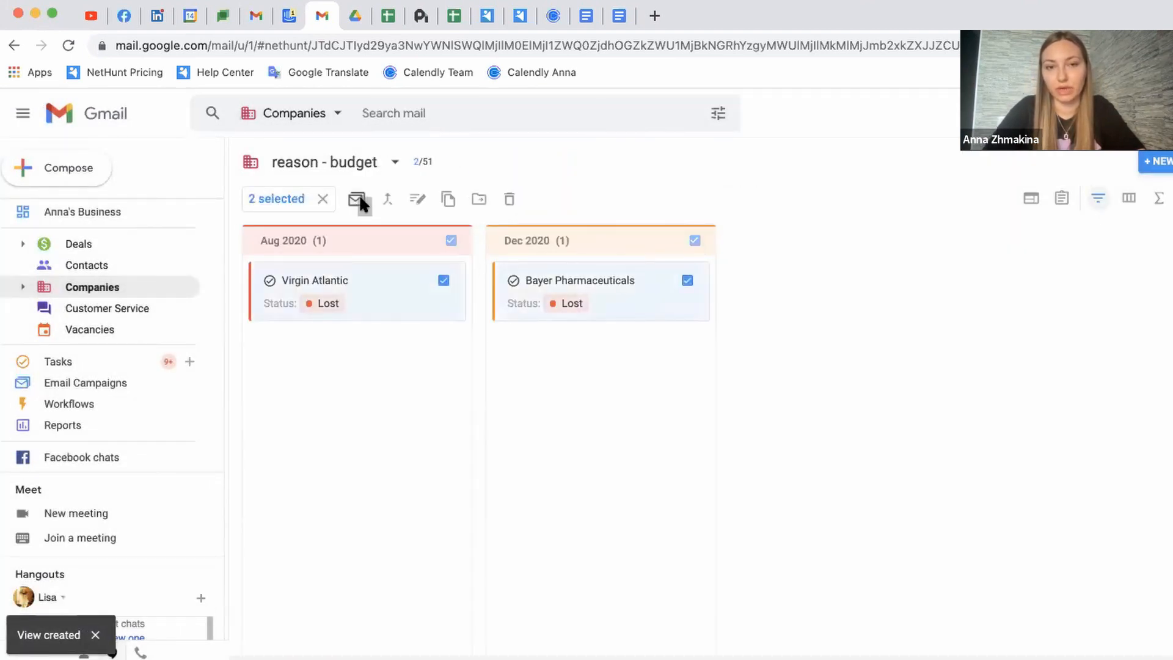
left_click(357, 198)
left_click(792, 220)
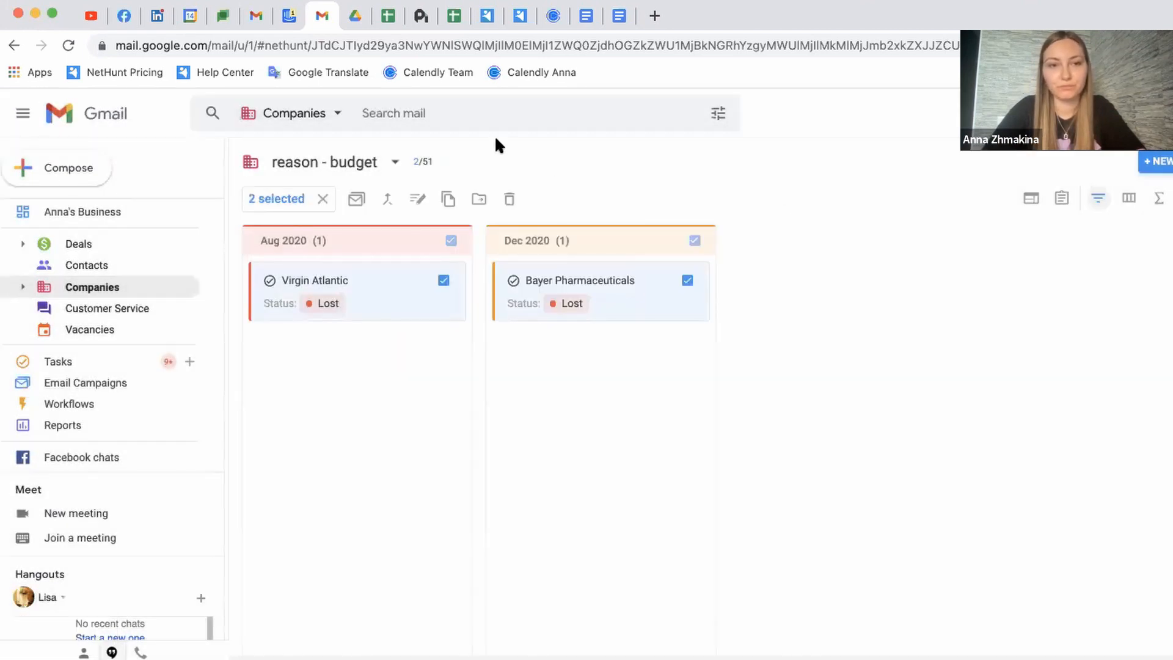
left_click(323, 200)
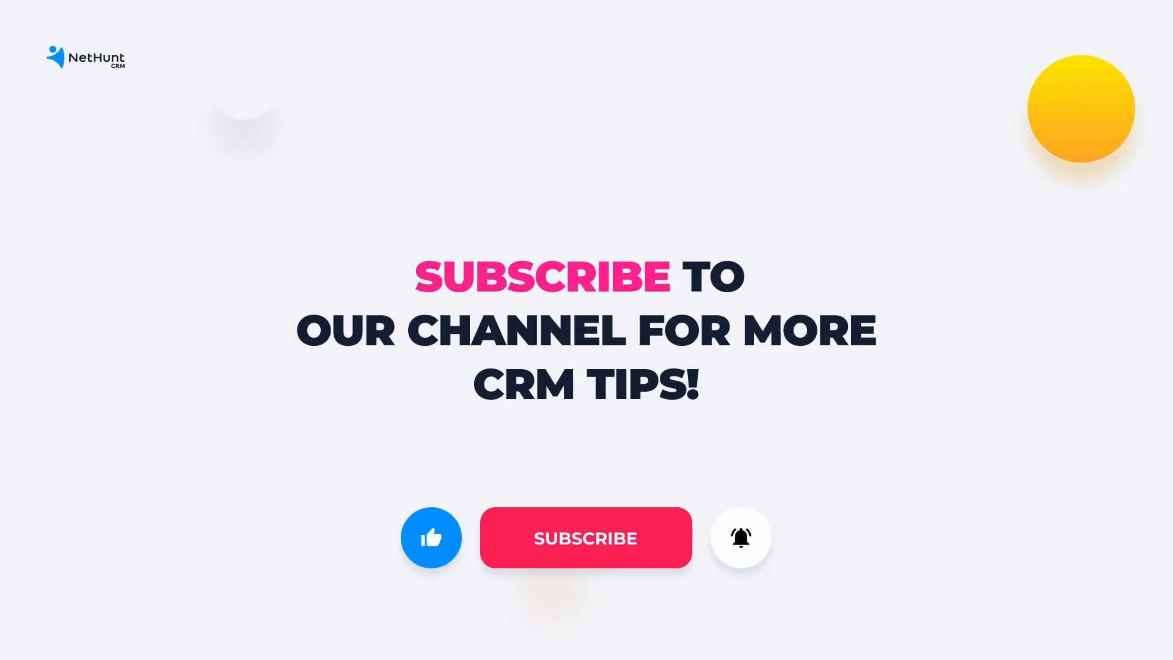